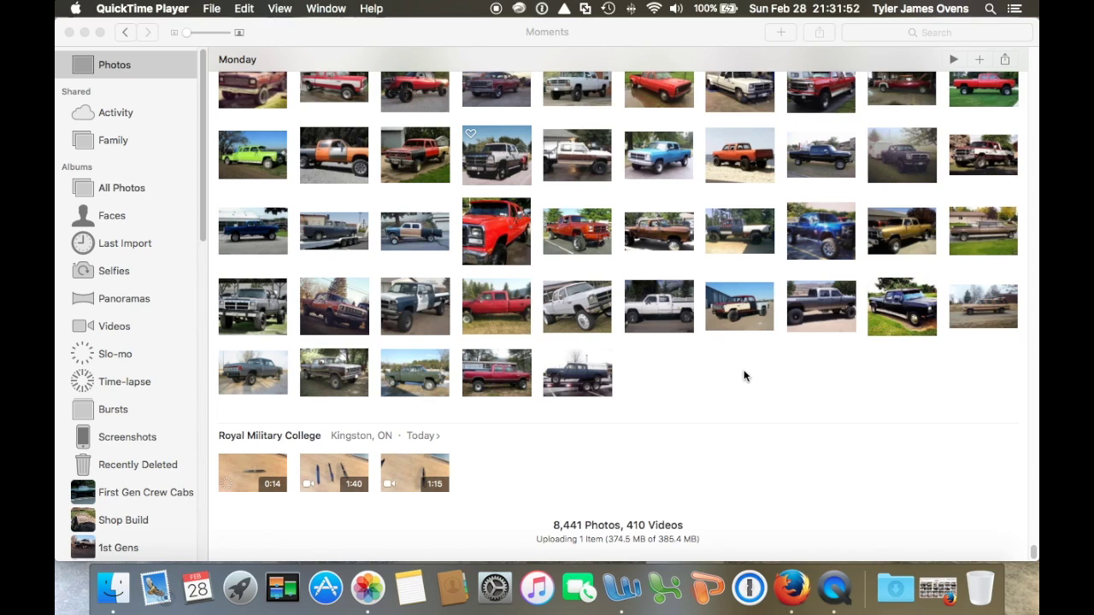
- Bring the Photos library (8,441 photos, 410 videos) forward and launch System Preferences from the Dock
left_click(683, 33)
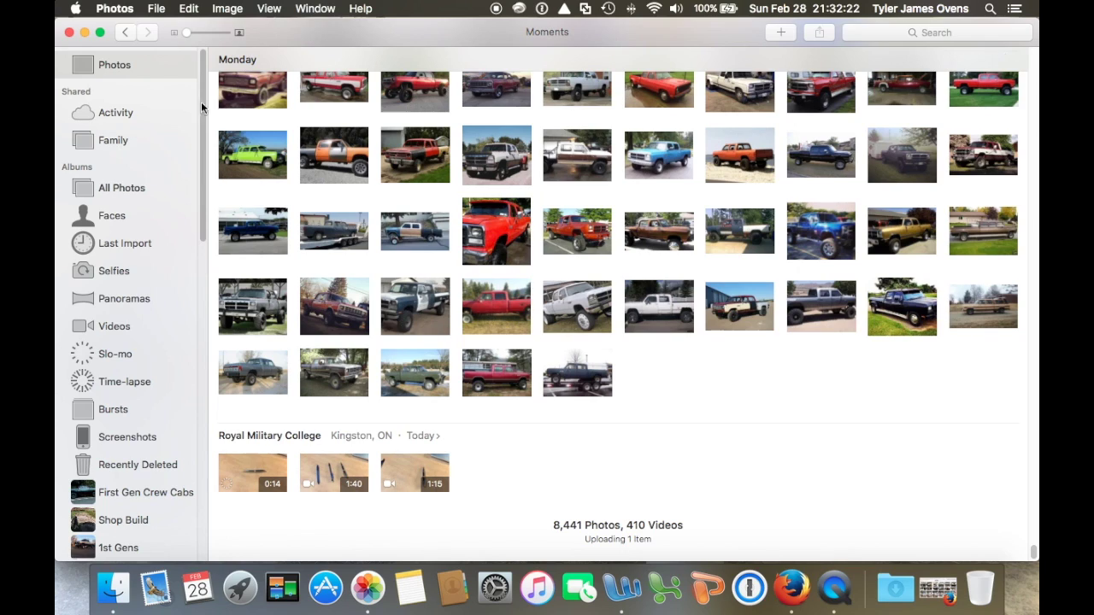
left_click(495, 583)
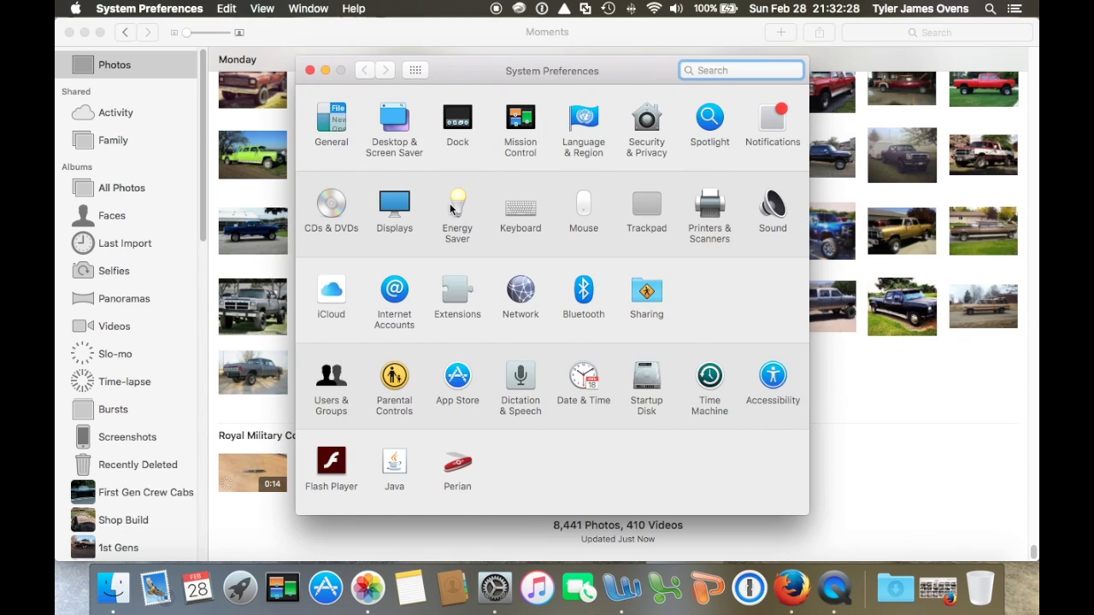
- In the iCloud pane, confirm iCloud Photo Library and iCloud Photo Sharing are enabled under Photos options
left_click(335, 299)
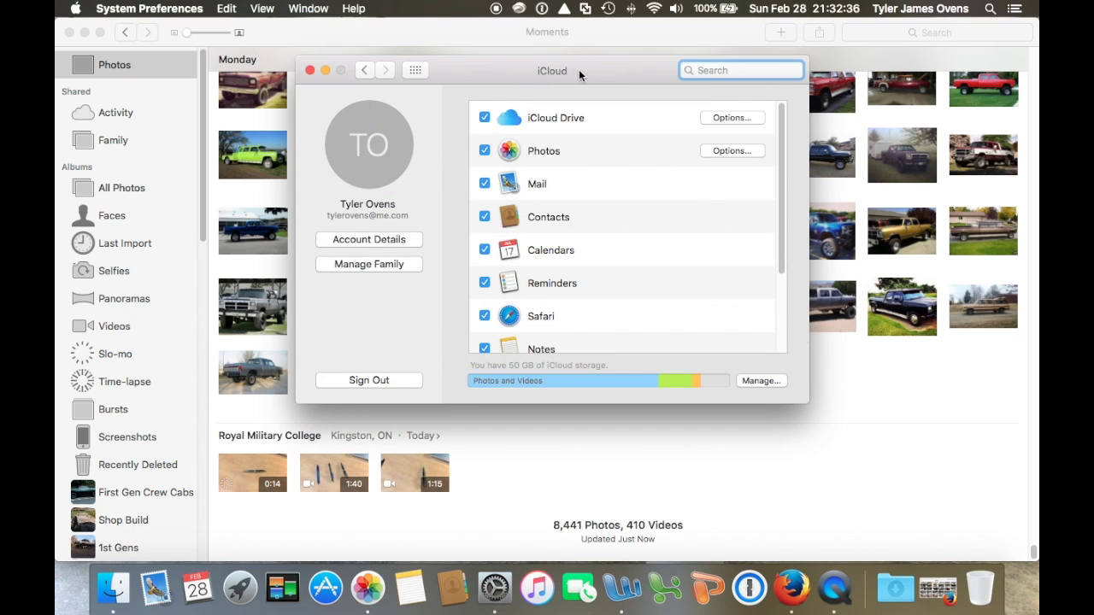
left_click_drag(578, 72, 513, 81)
mouse_move(716, 158)
left_mouse_down()
mouse_move(718, 206)
mouse_move(716, 147)
left_mouse_up()
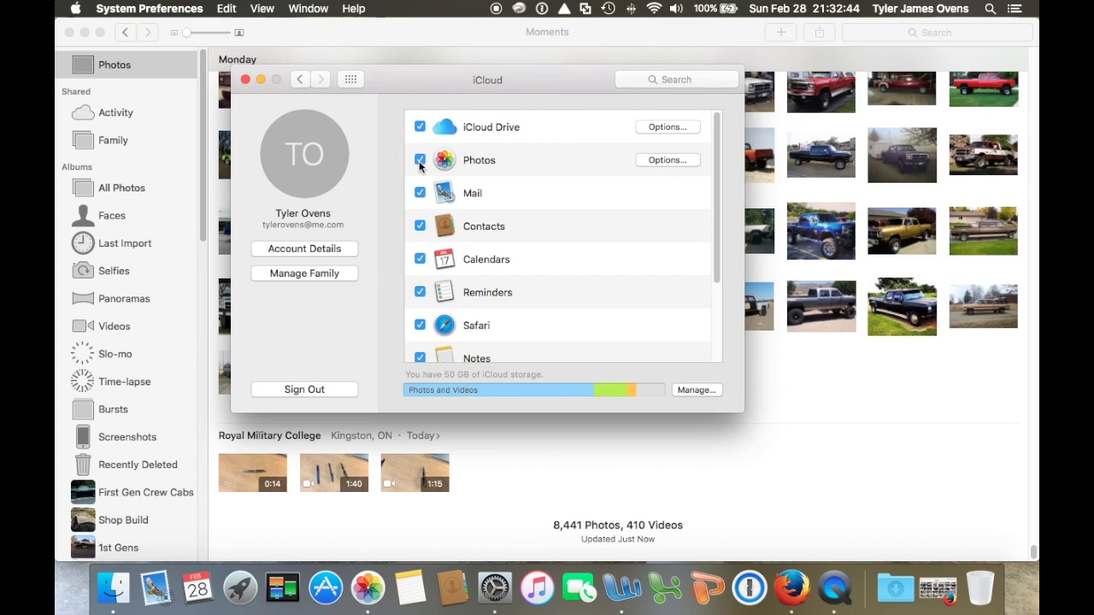
scroll(716, 136, "down", 1)
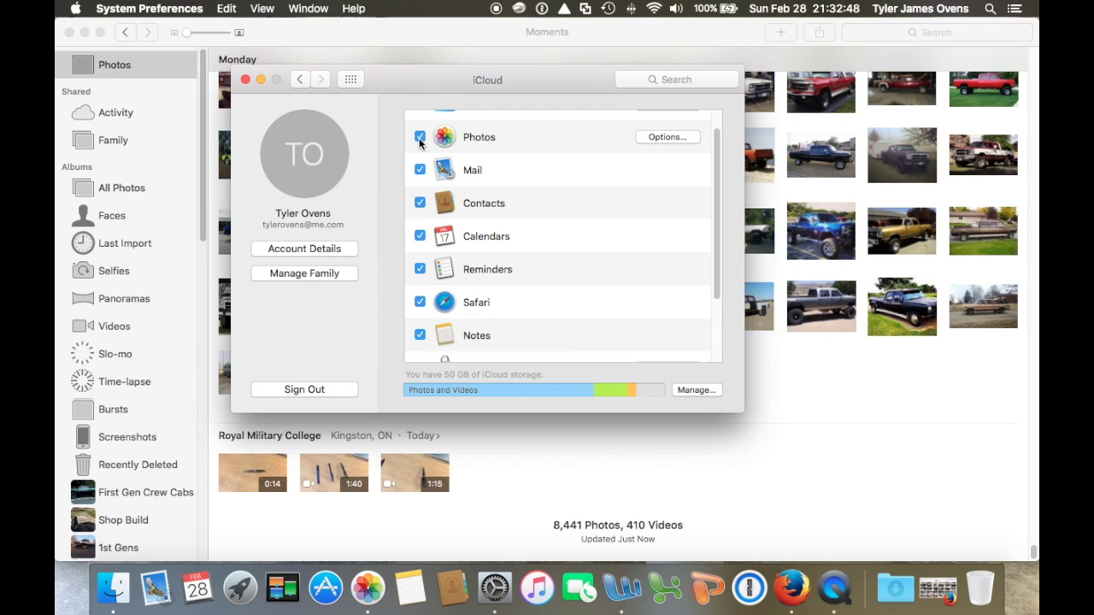
left_click(662, 138)
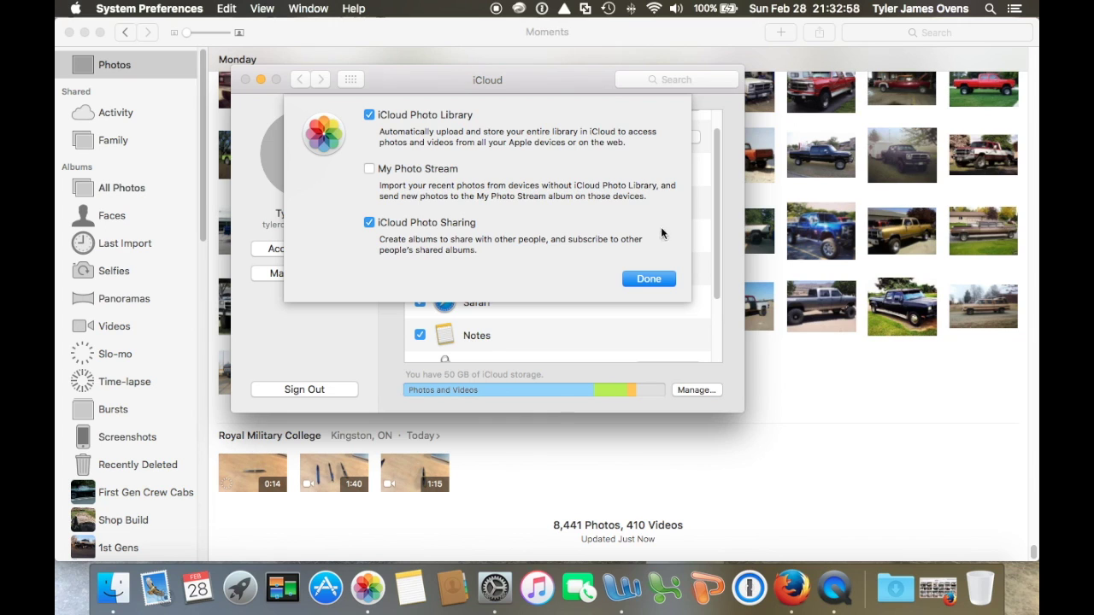
left_click(649, 279)
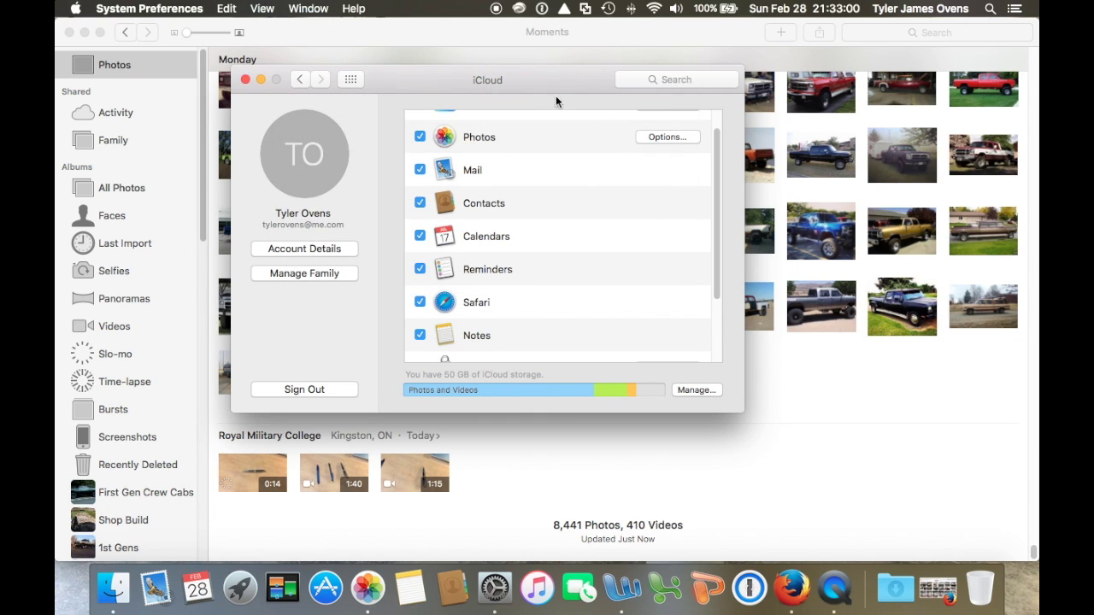
left_click_drag(541, 80, 831, 199)
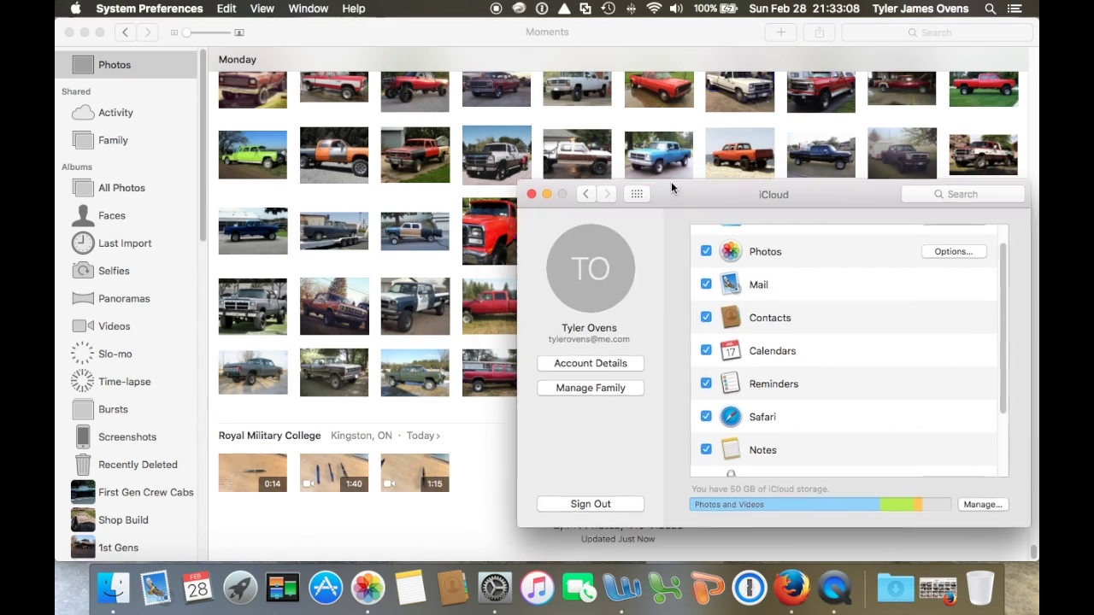
left_click_drag(677, 192, 512, 138)
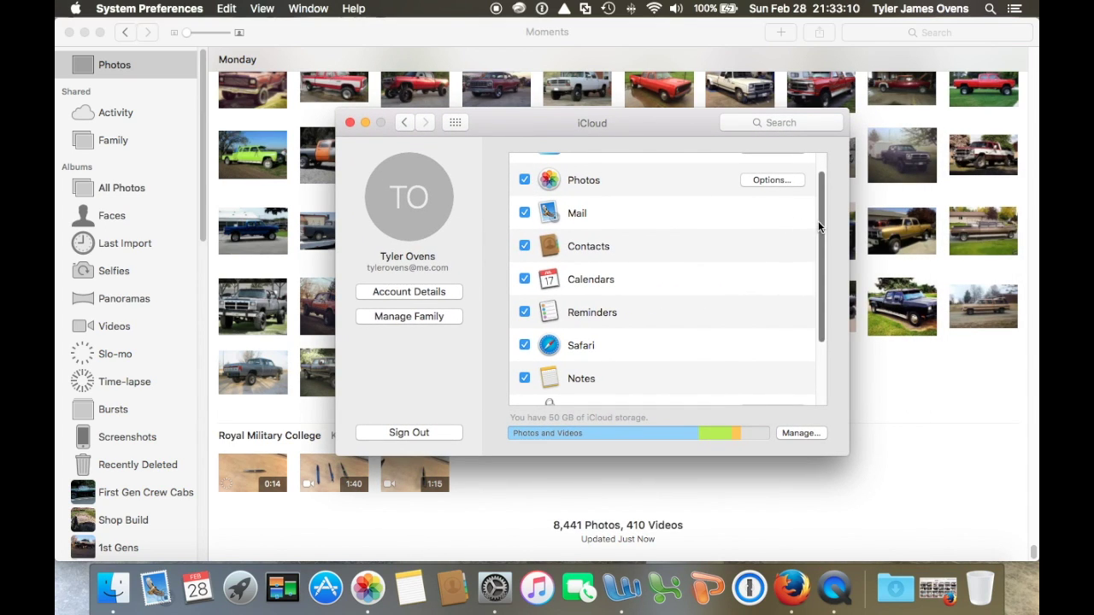
left_click_drag(818, 220, 817, 194)
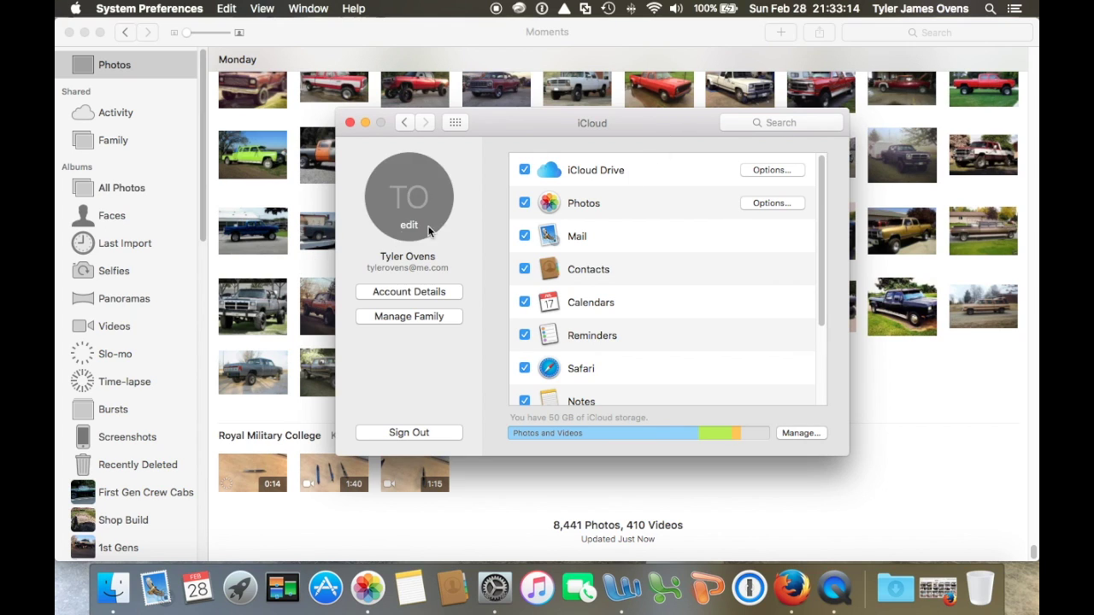
left_click_drag(501, 128, 503, 133)
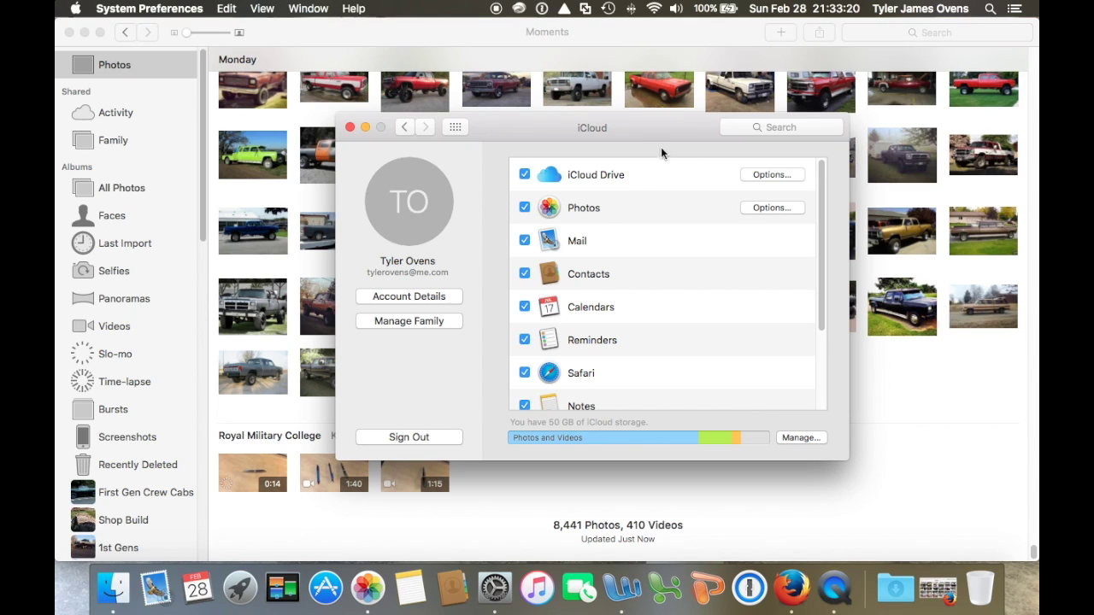
left_click_drag(651, 133, 621, 136)
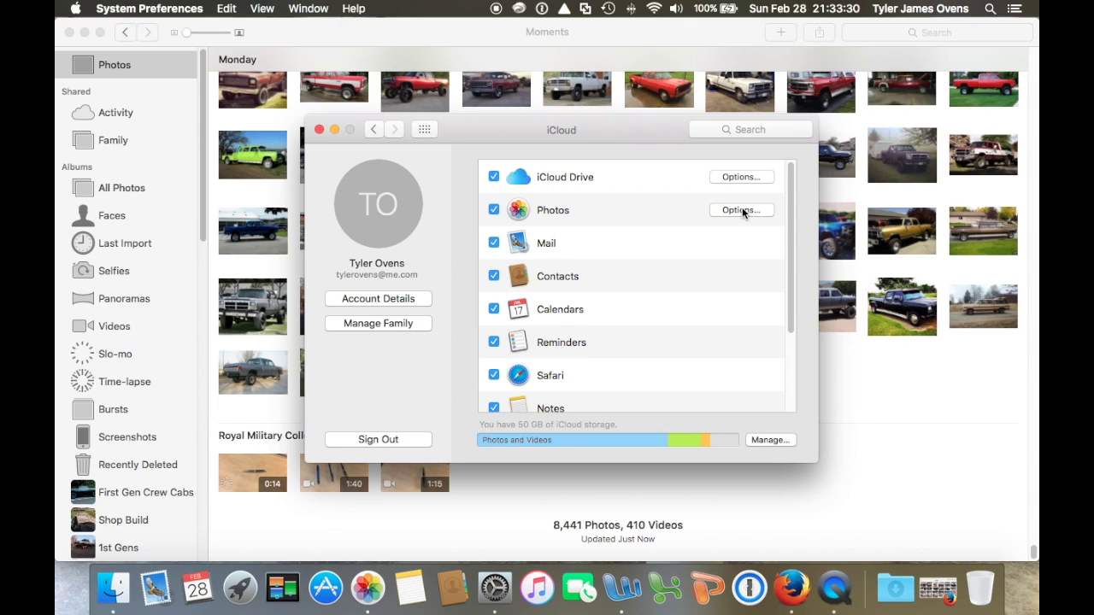
- Review iCloud storage usage, with Photo Library taking 39.6 GB, then dismiss the overview
left_click(770, 440)
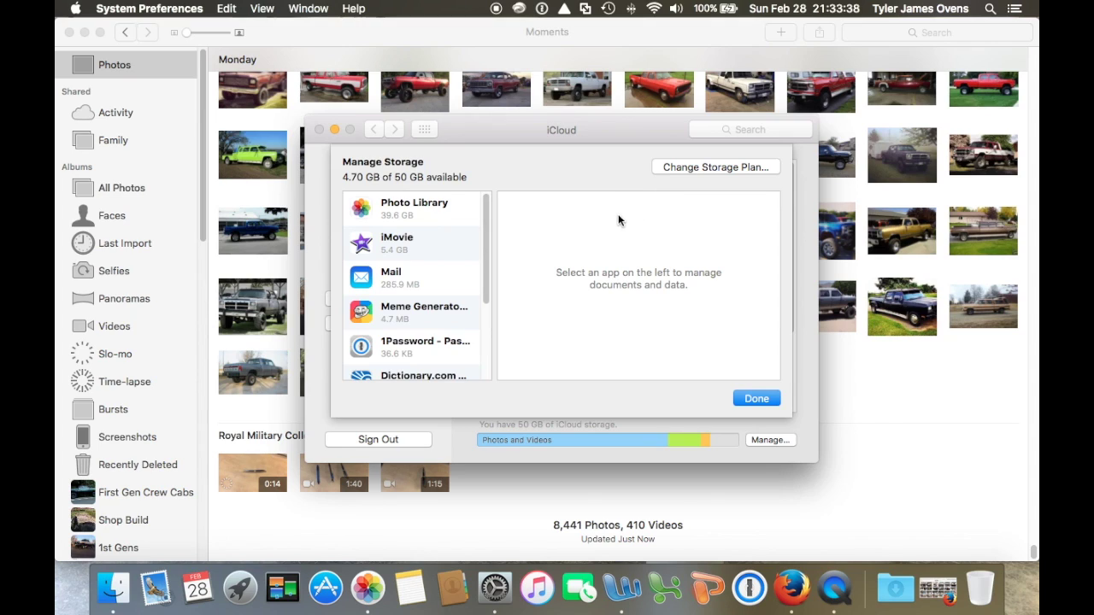
left_click_drag(485, 213, 494, 187)
left_click(757, 398)
mouse_move(791, 200)
left_mouse_down()
mouse_move(790, 222)
mouse_move(791, 201)
left_mouse_up()
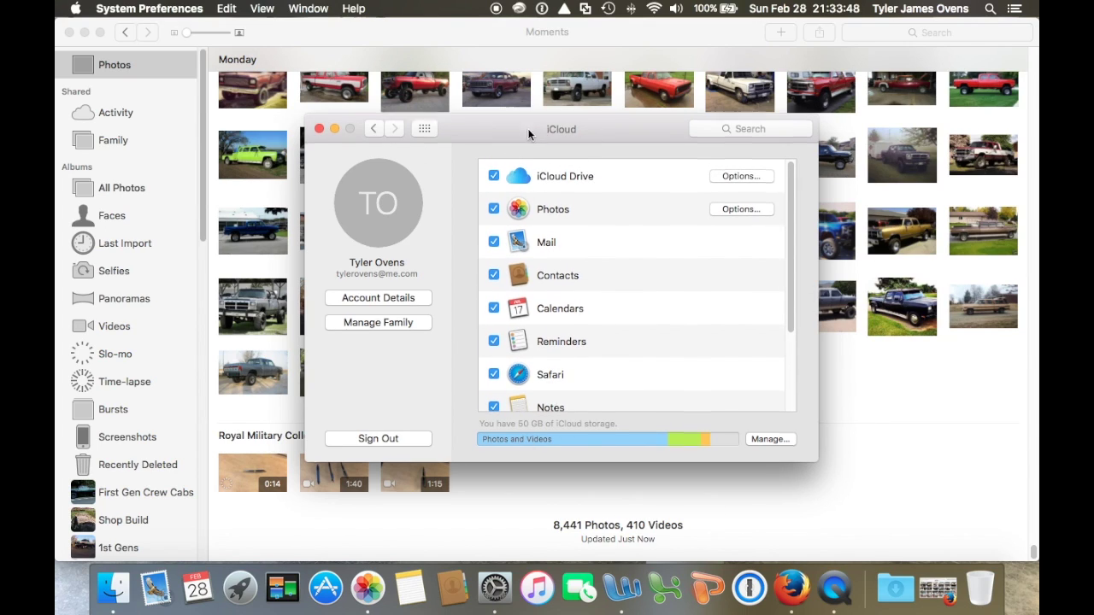
- Close System Preferences to return to the Photos library
left_click_drag(527, 128, 533, 118)
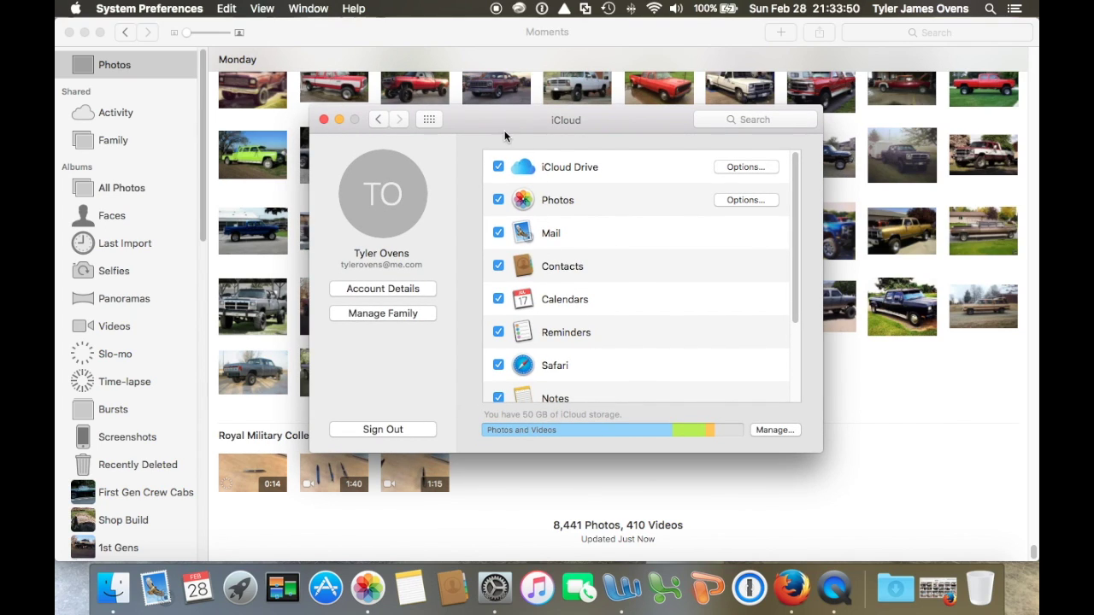
left_click_drag(505, 129, 509, 122)
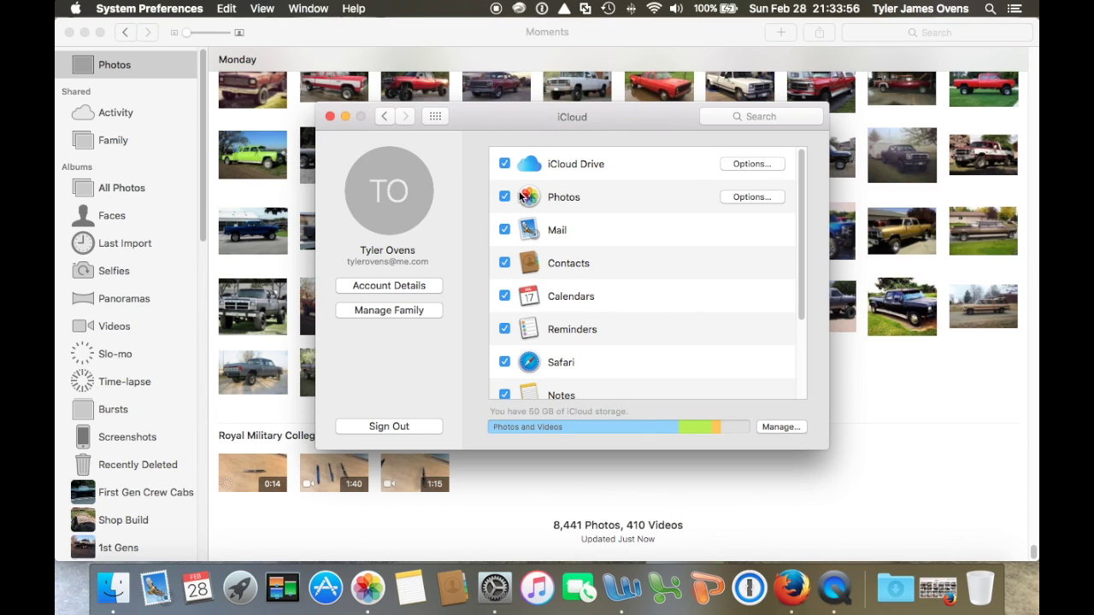
scroll(803, 158, "up", 2)
left_click_drag(492, 123, 487, 118)
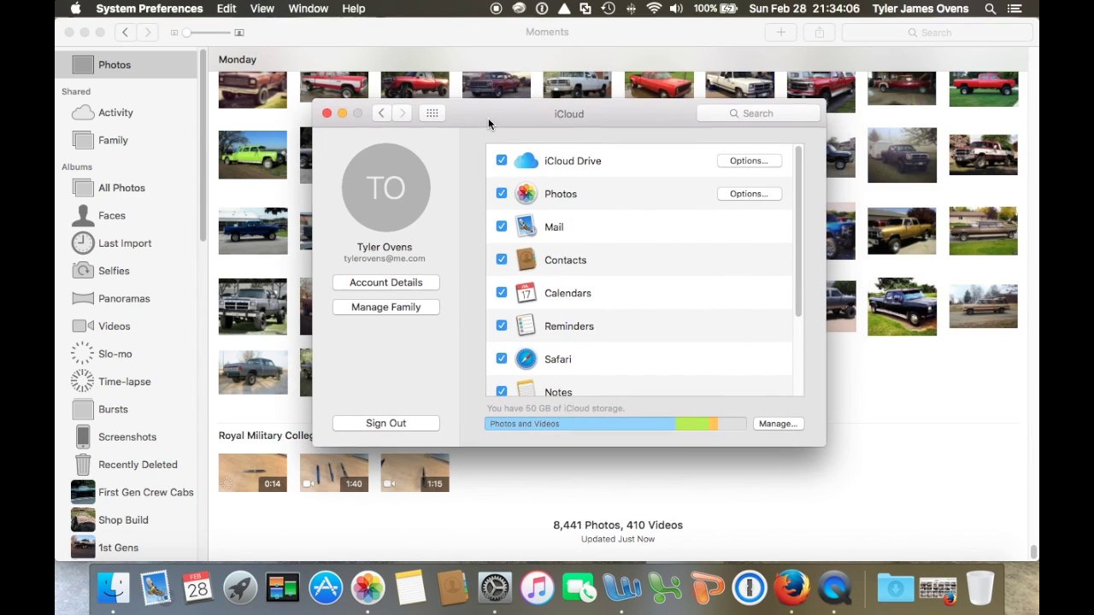
left_click(326, 113)
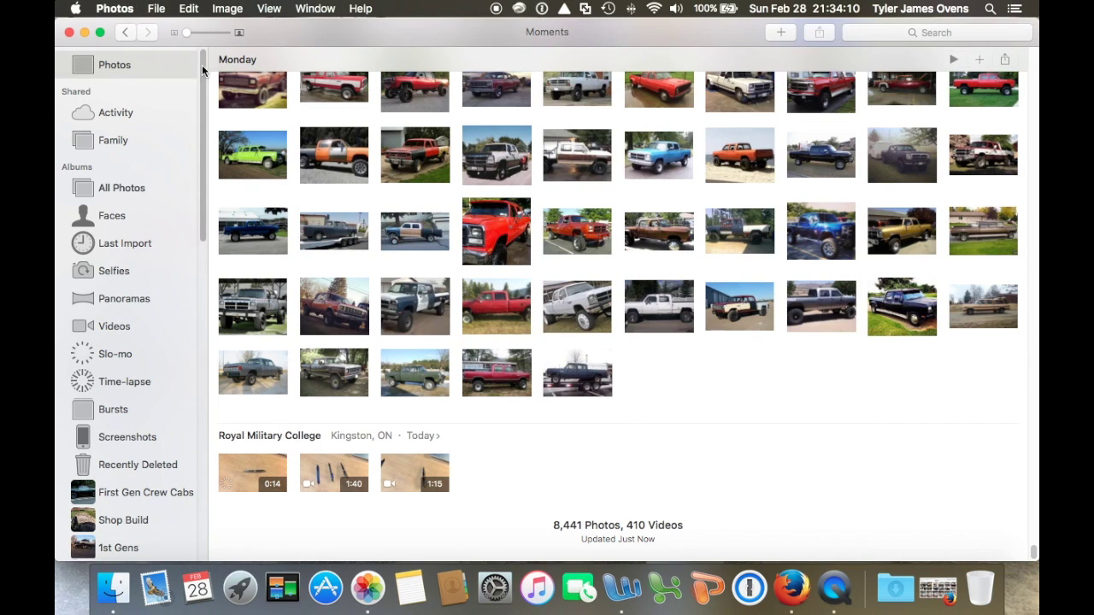
left_click(114, 9)
left_click(131, 52)
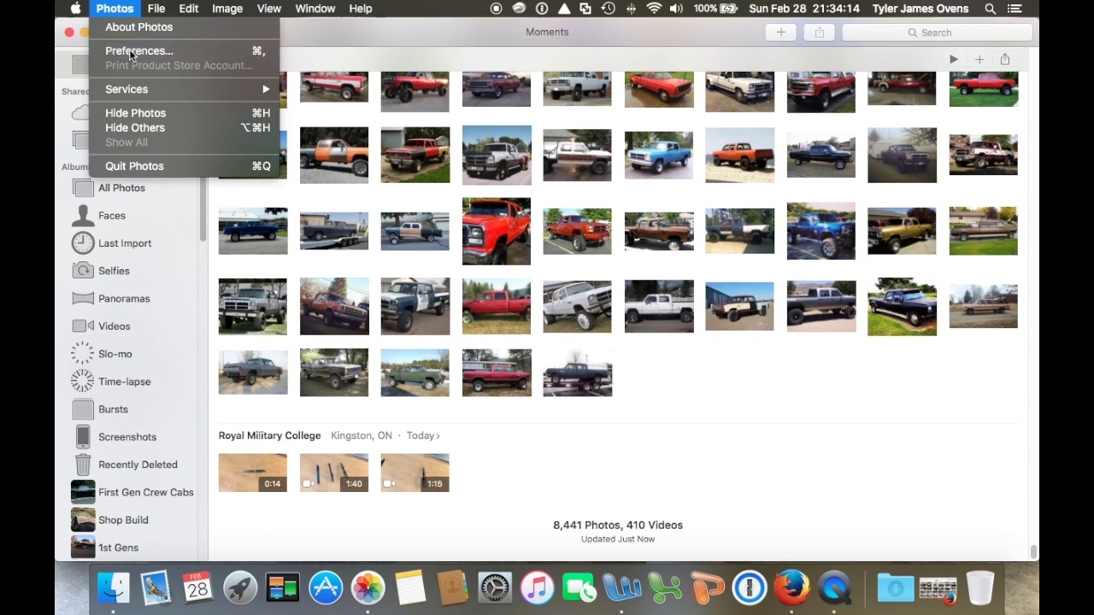
left_click_drag(504, 80, 515, 97)
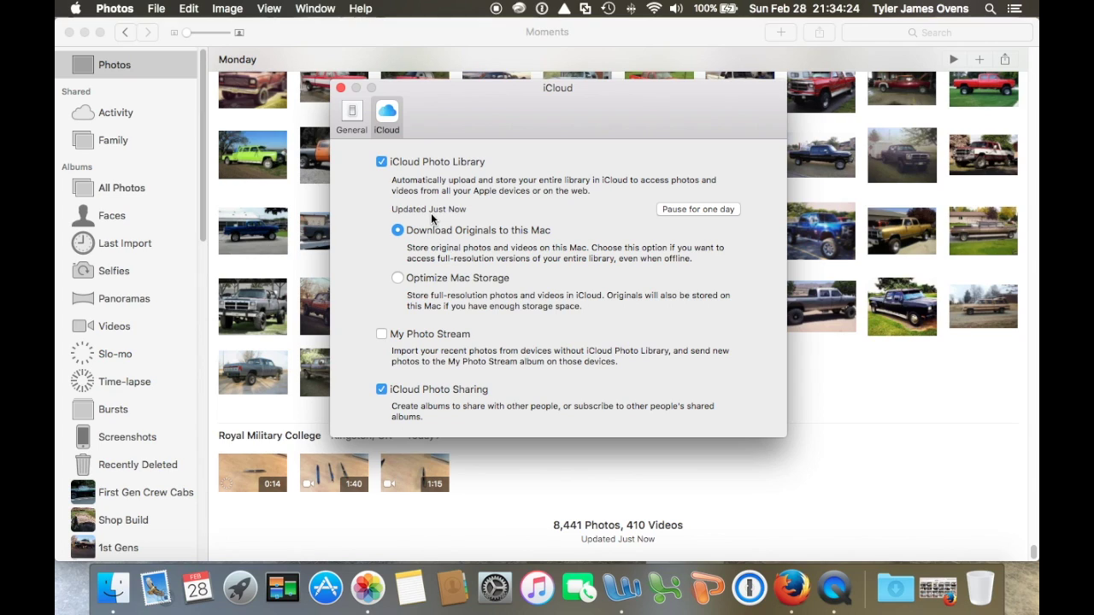
left_click(340, 88)
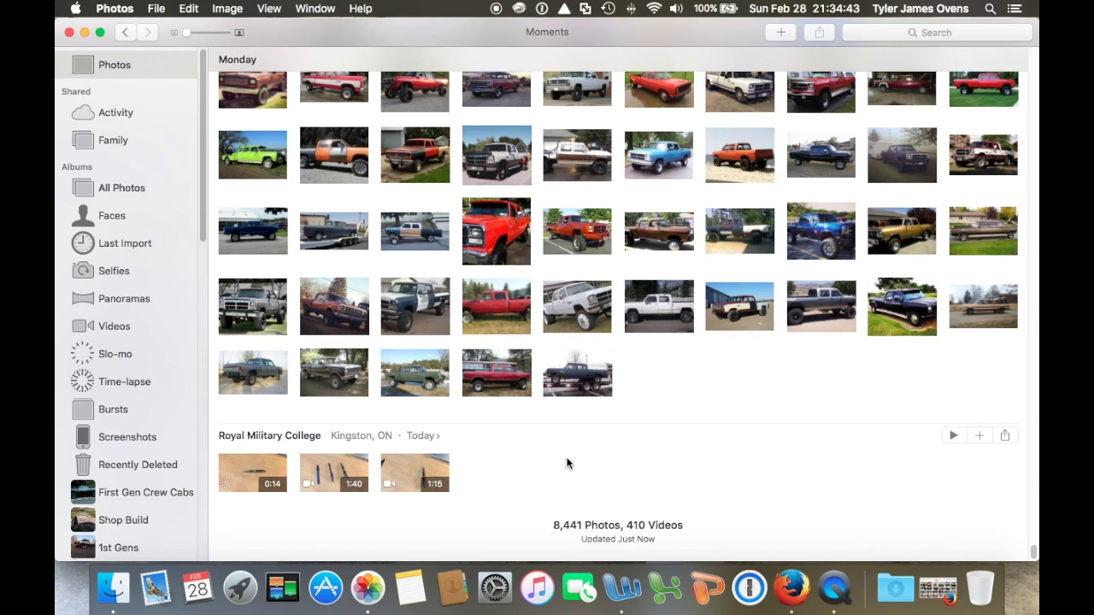
left_click(114, 9)
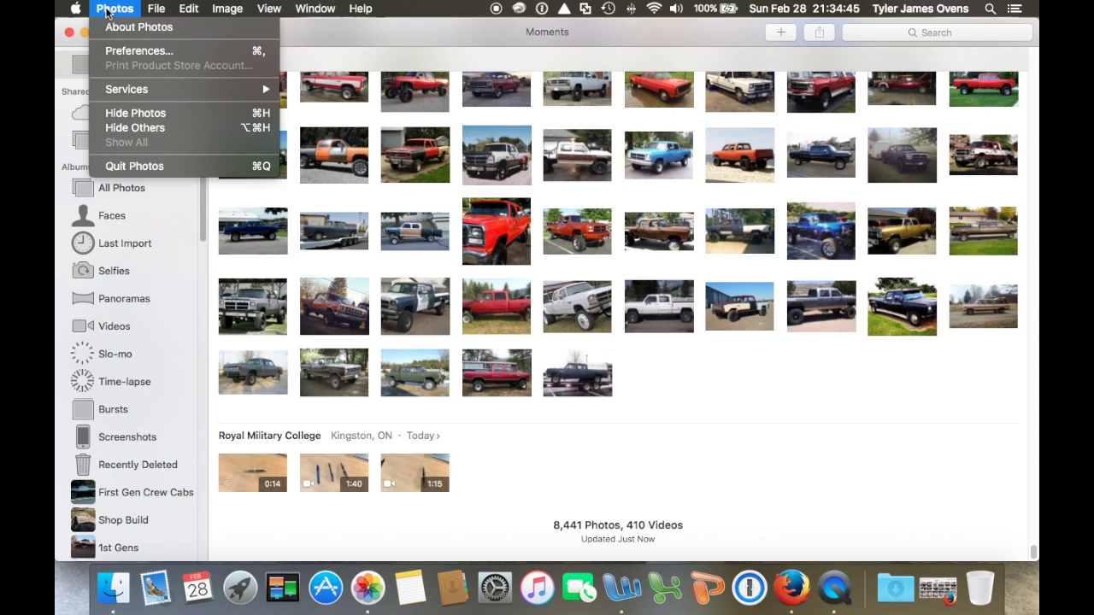
left_click(137, 51)
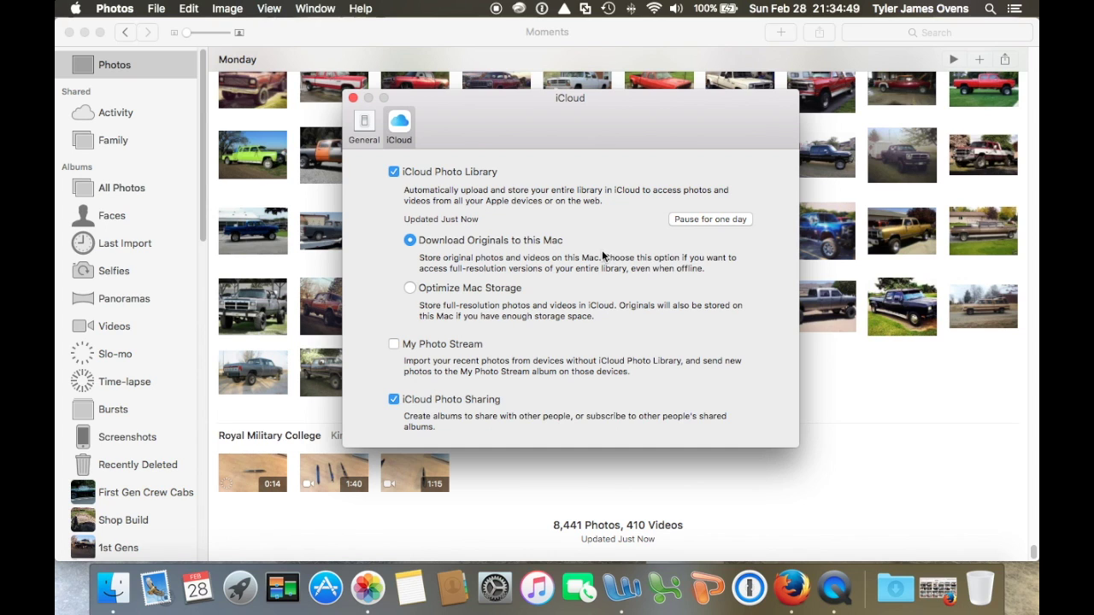
left_click(352, 97)
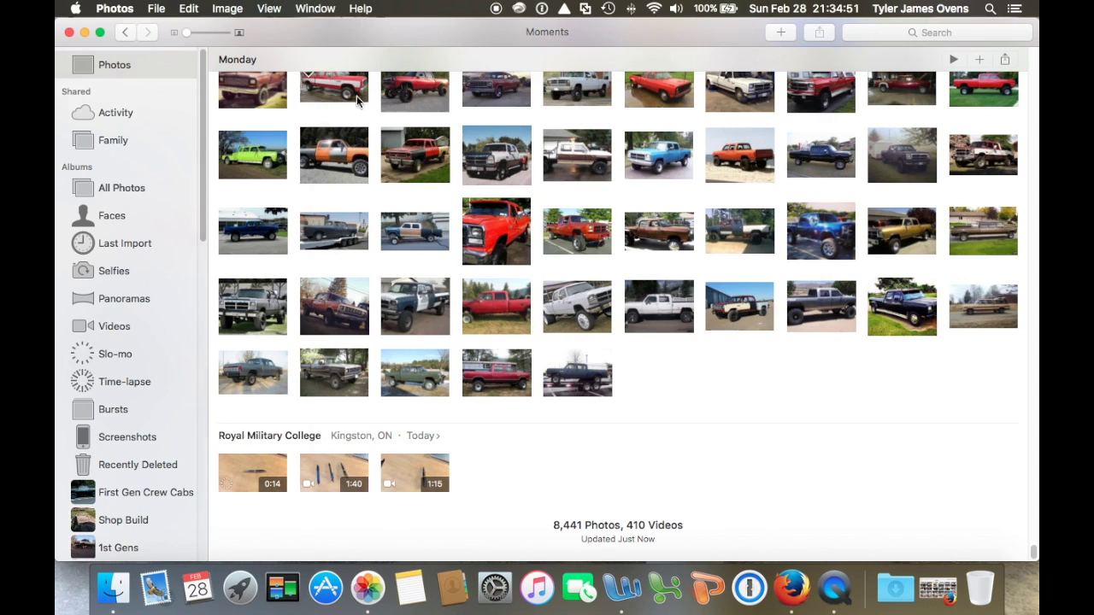
- Browse the synced January 31 and February 2, 2016 moments in iCloud Photos on the web, then return to Photos
left_click(938, 588)
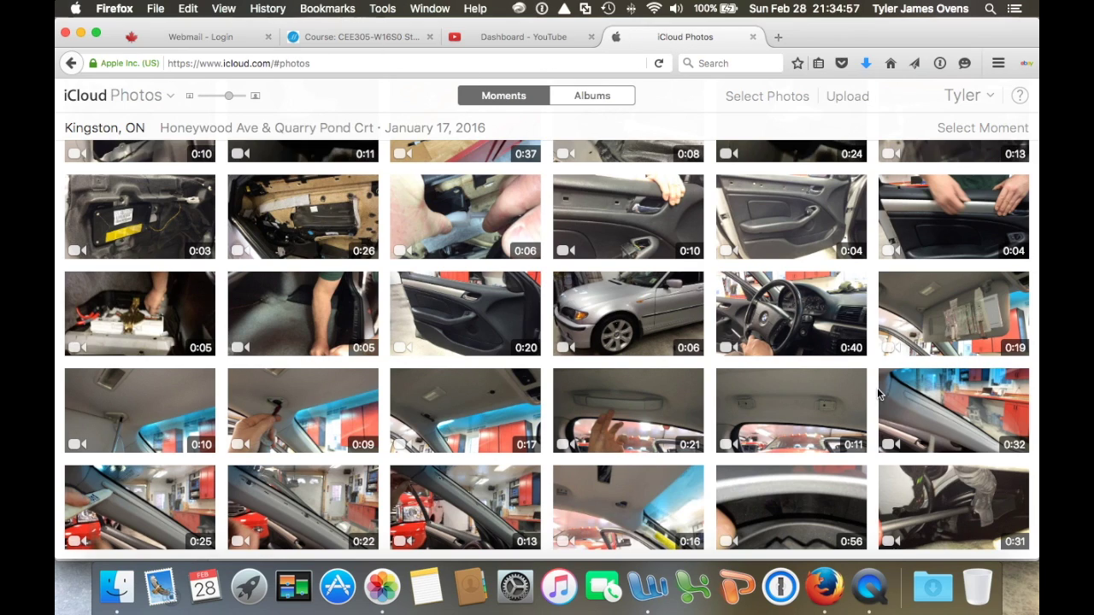
scroll(881, 393, "down", 5)
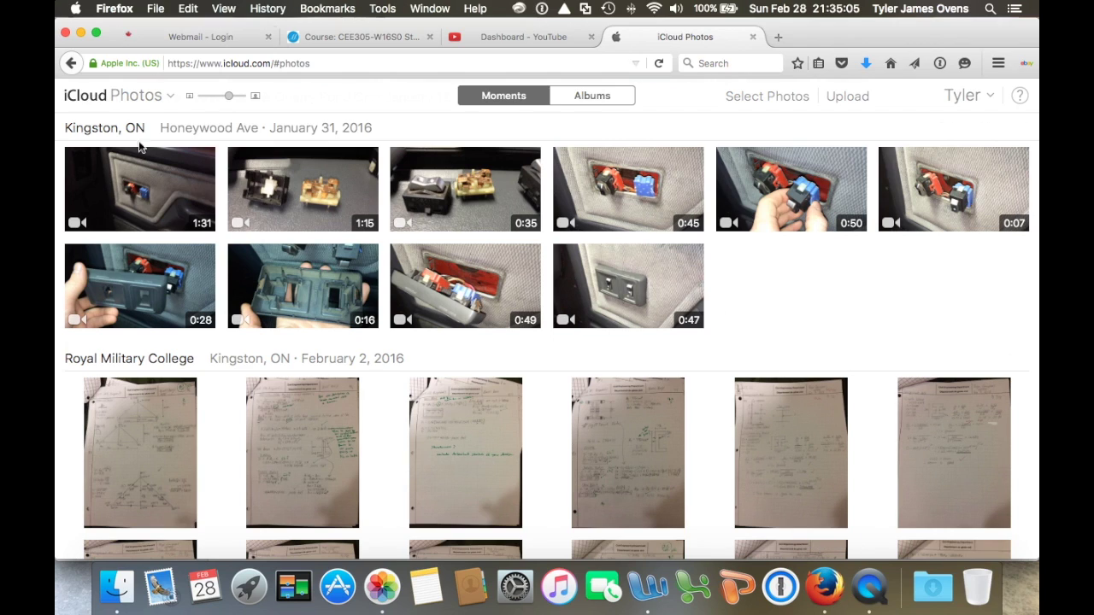
left_click(383, 586)
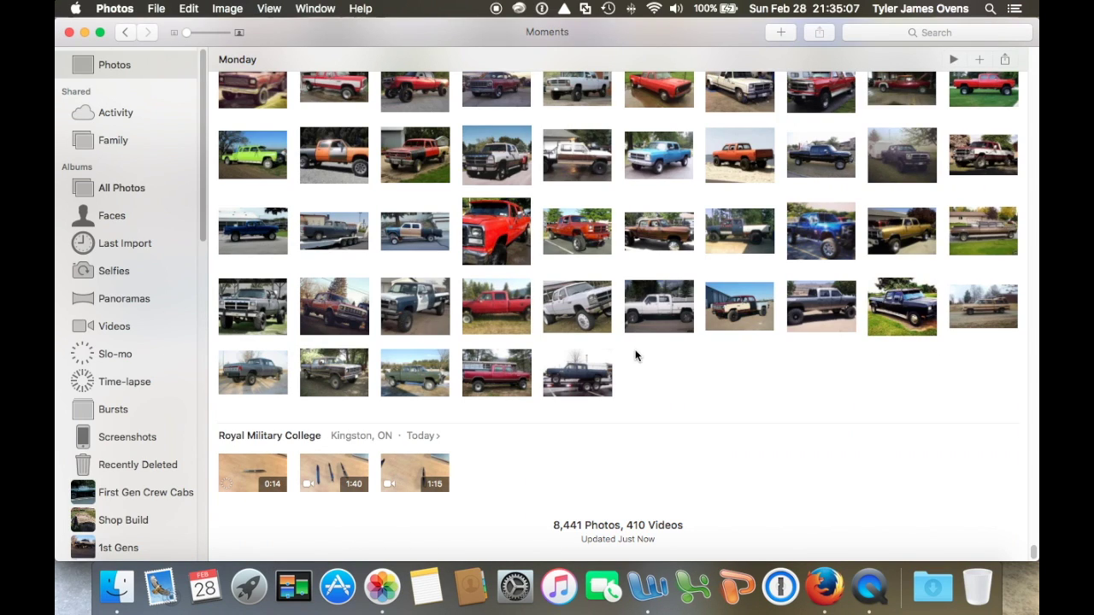